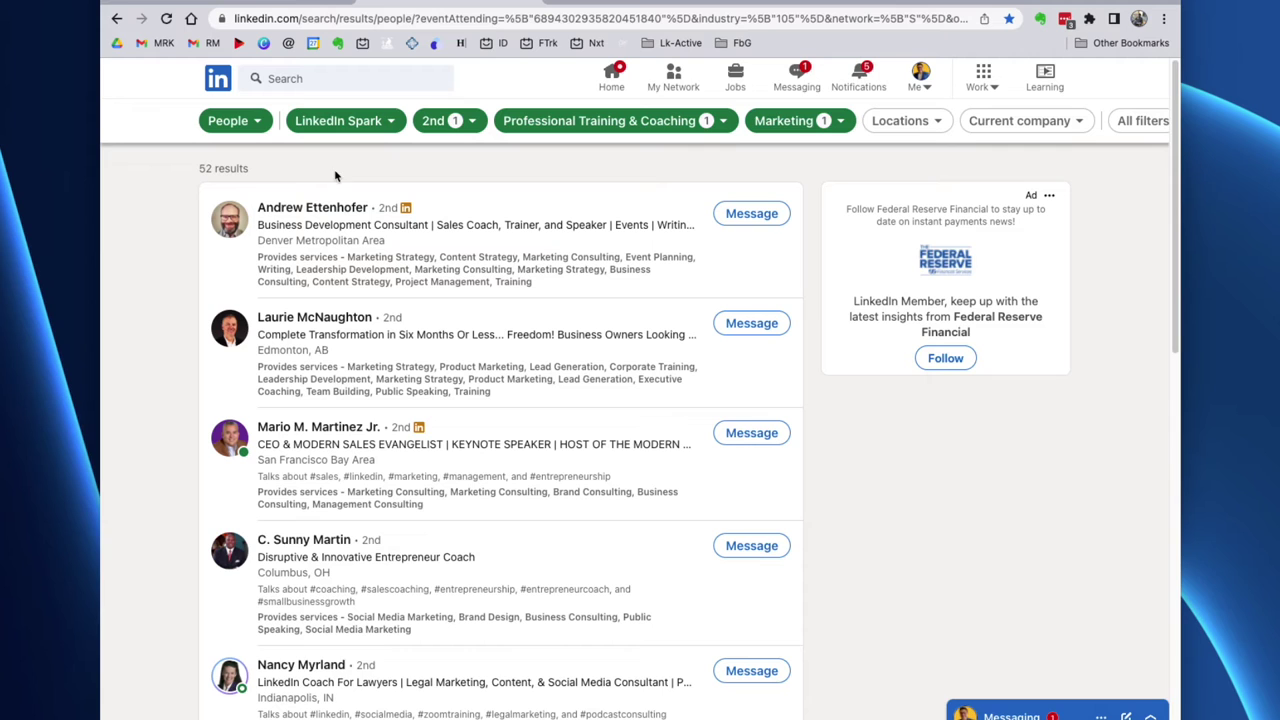
left_click(268, 78)
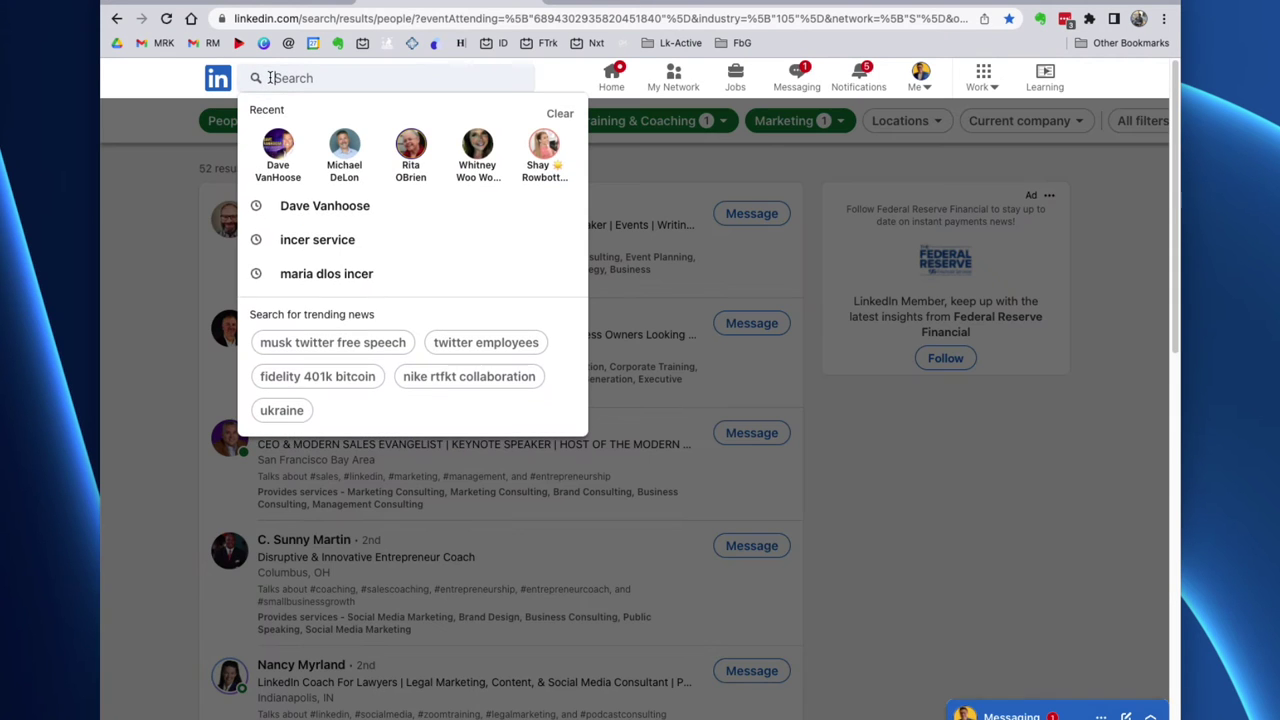
left_click(195, 138)
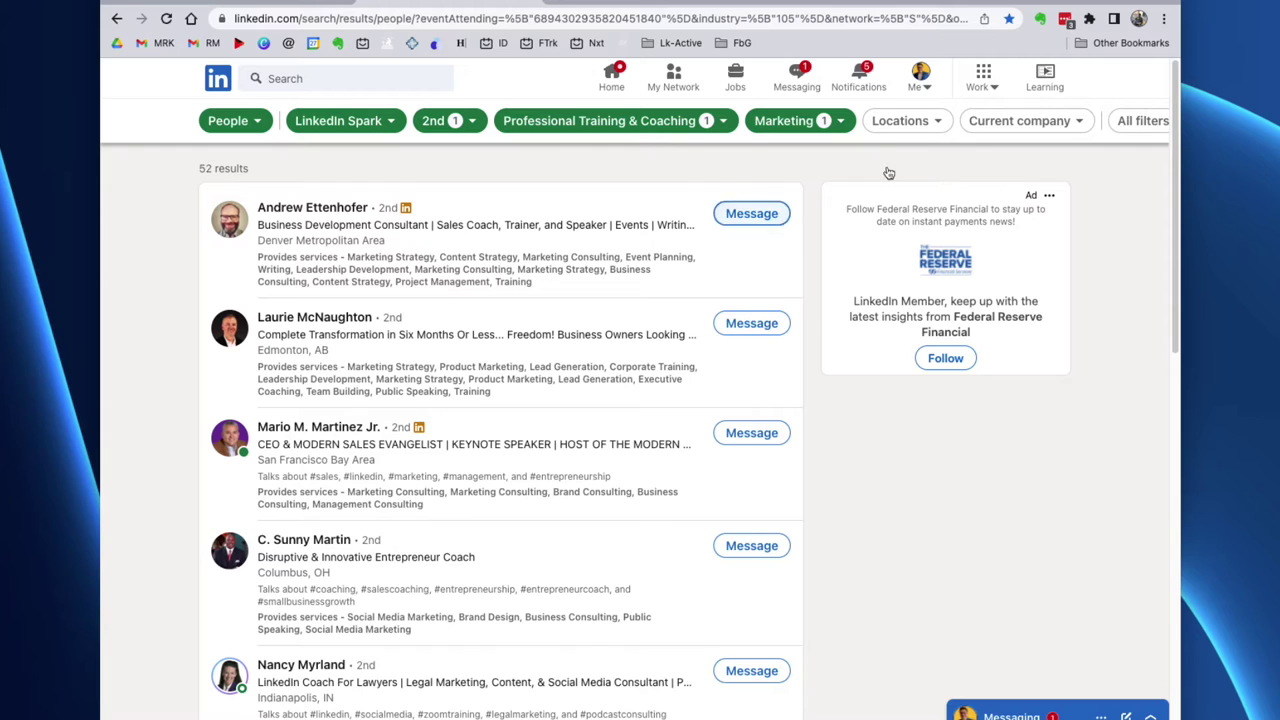
- Review the full set of filters available for the people search results, from events and connections to school and industry
left_click(1142, 122)
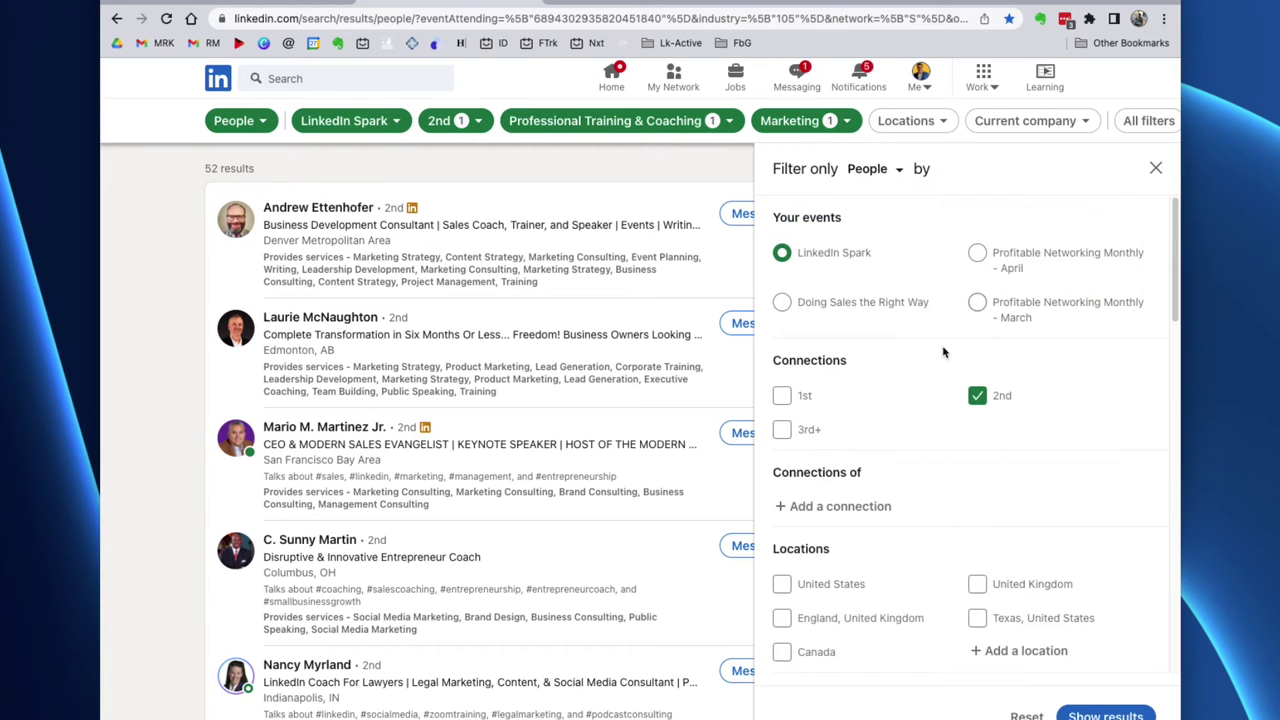
scroll(912, 415, "down", 6)
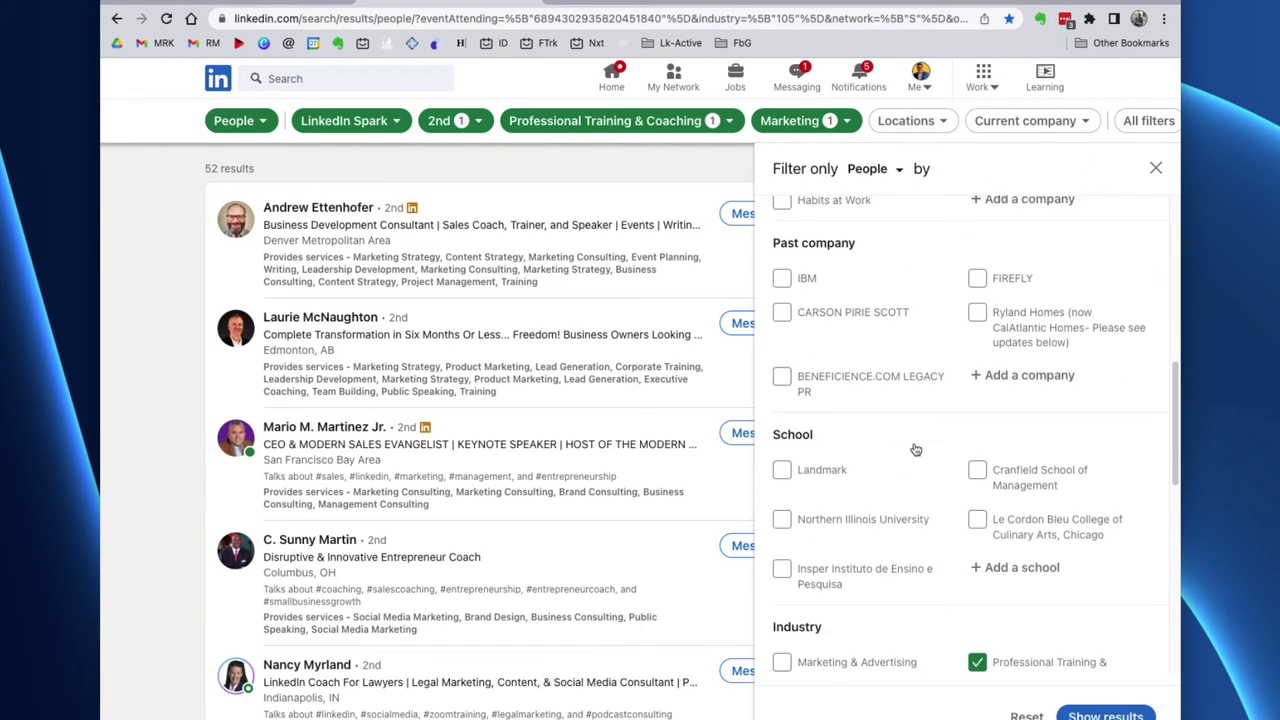
scroll(914, 449, "up", 6)
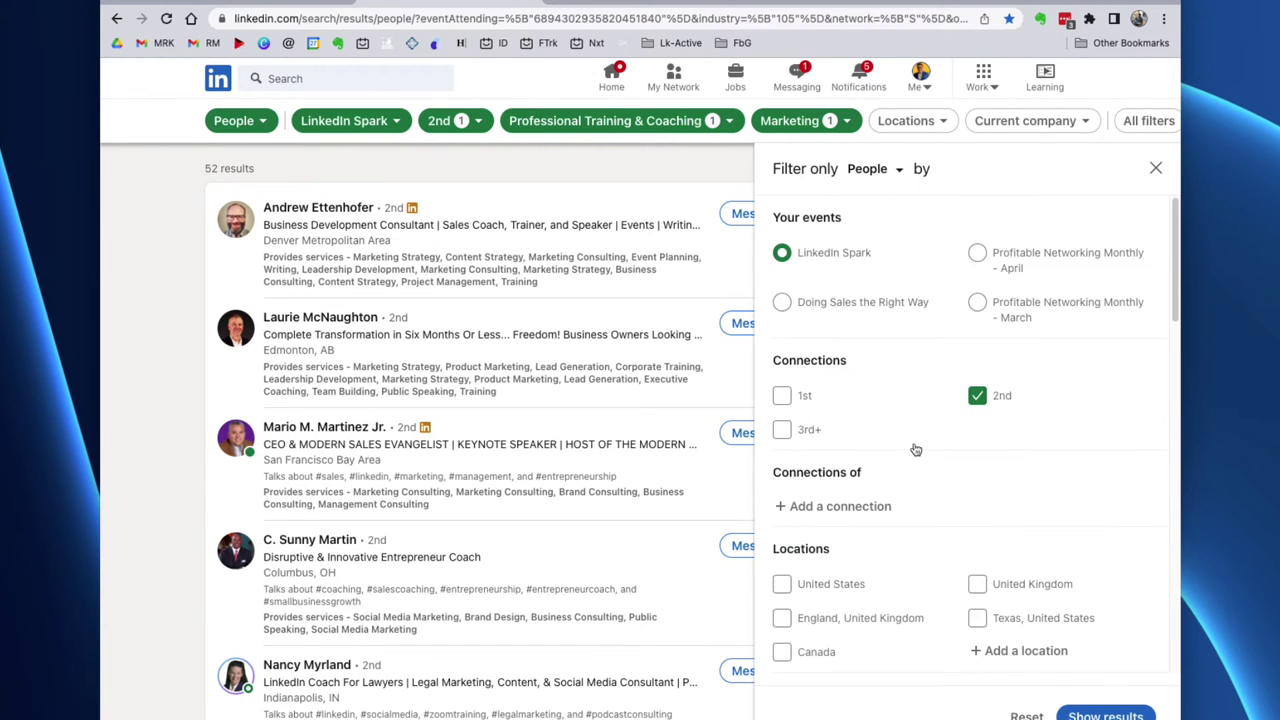
left_click(1156, 170)
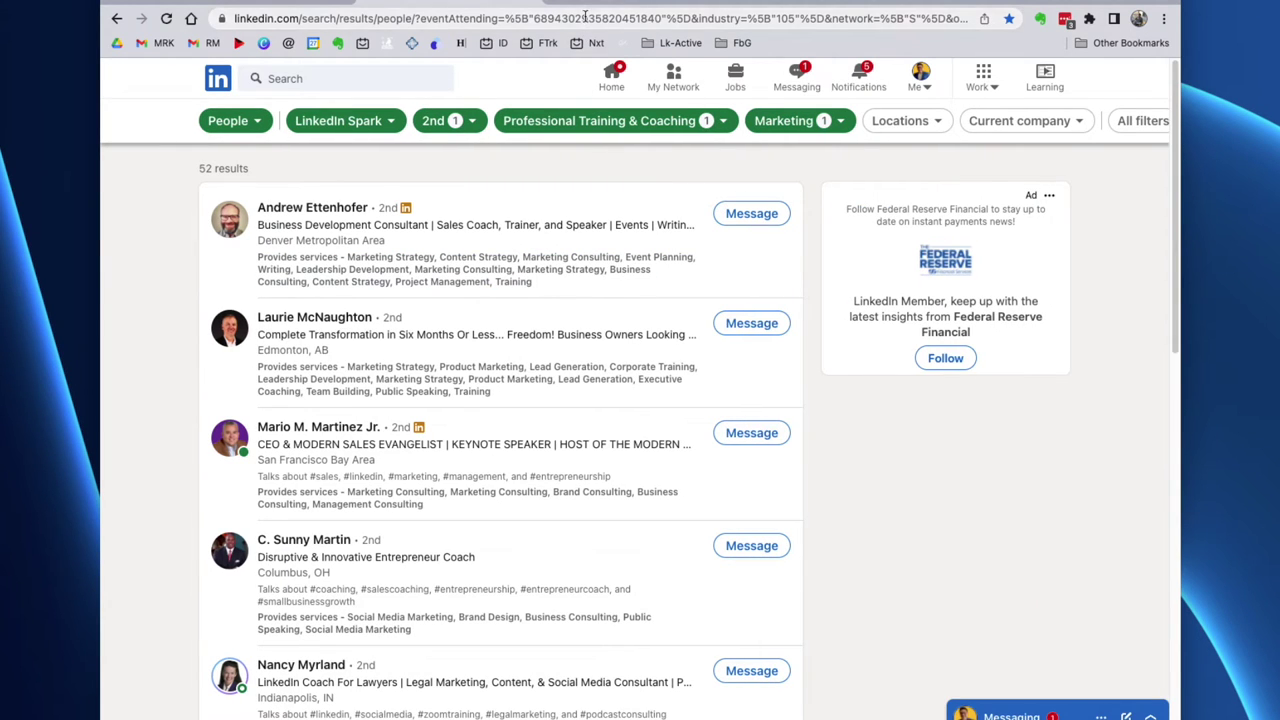
- Open the "Invest in Relationships" post saved in the Lk-Active bookmarks folder
left_click(581, 18)
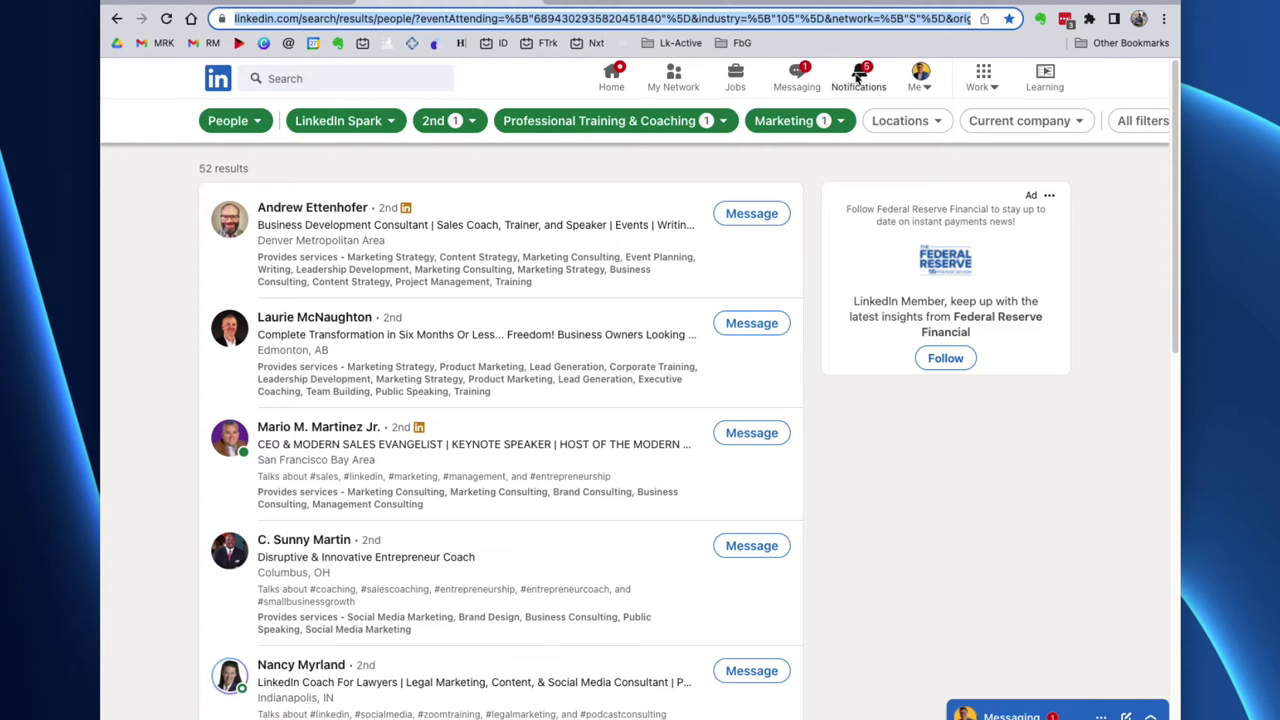
left_click(690, 43)
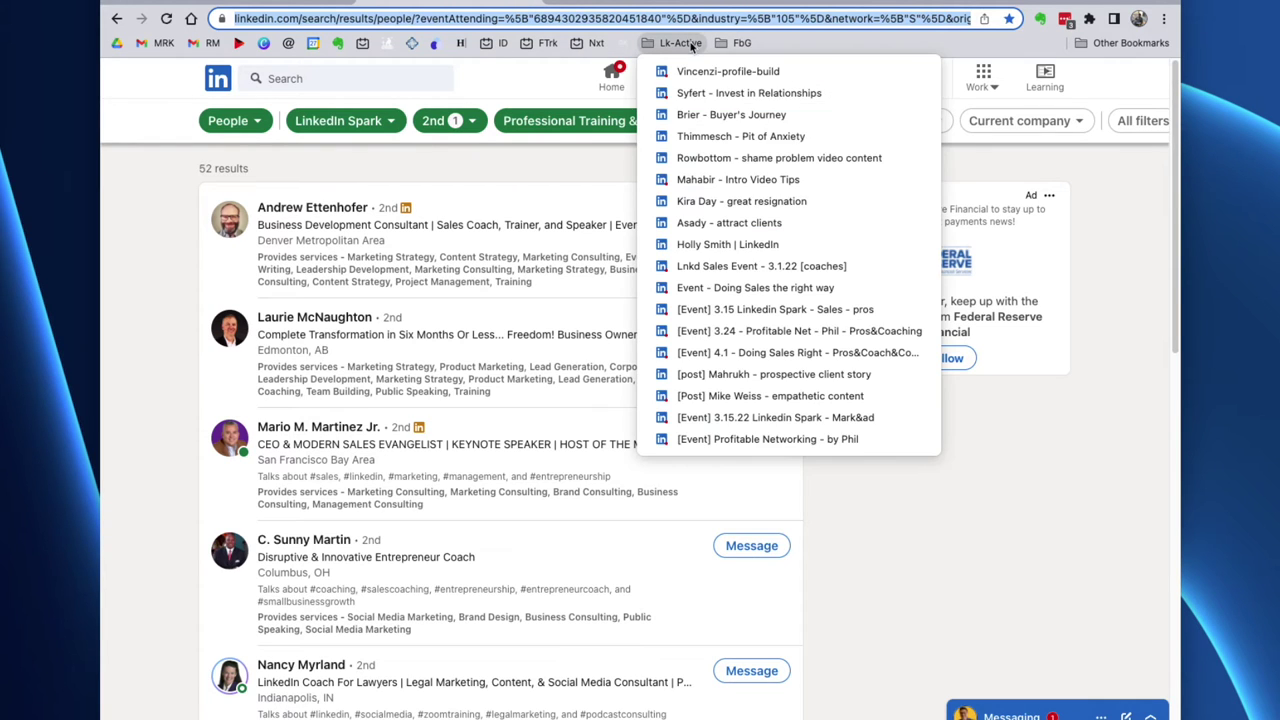
left_click(731, 94)
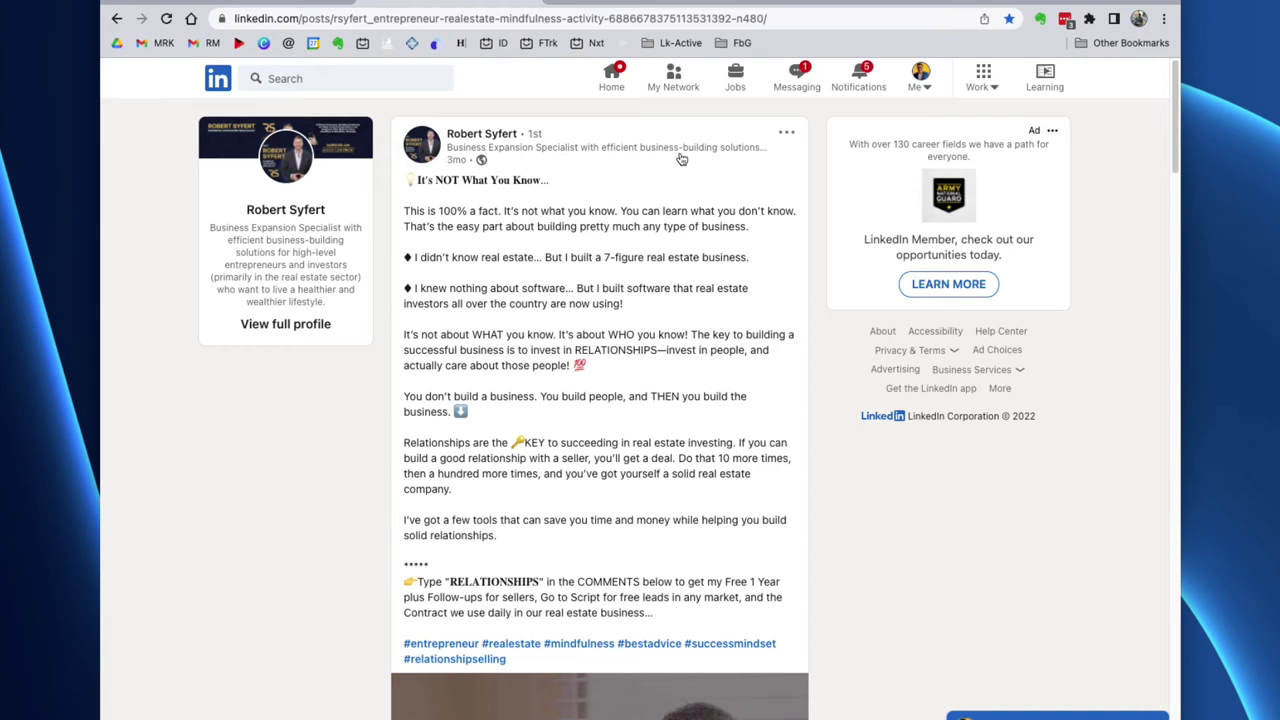
- Copy the link to the post and load that copied link in the browser
left_click(786, 136)
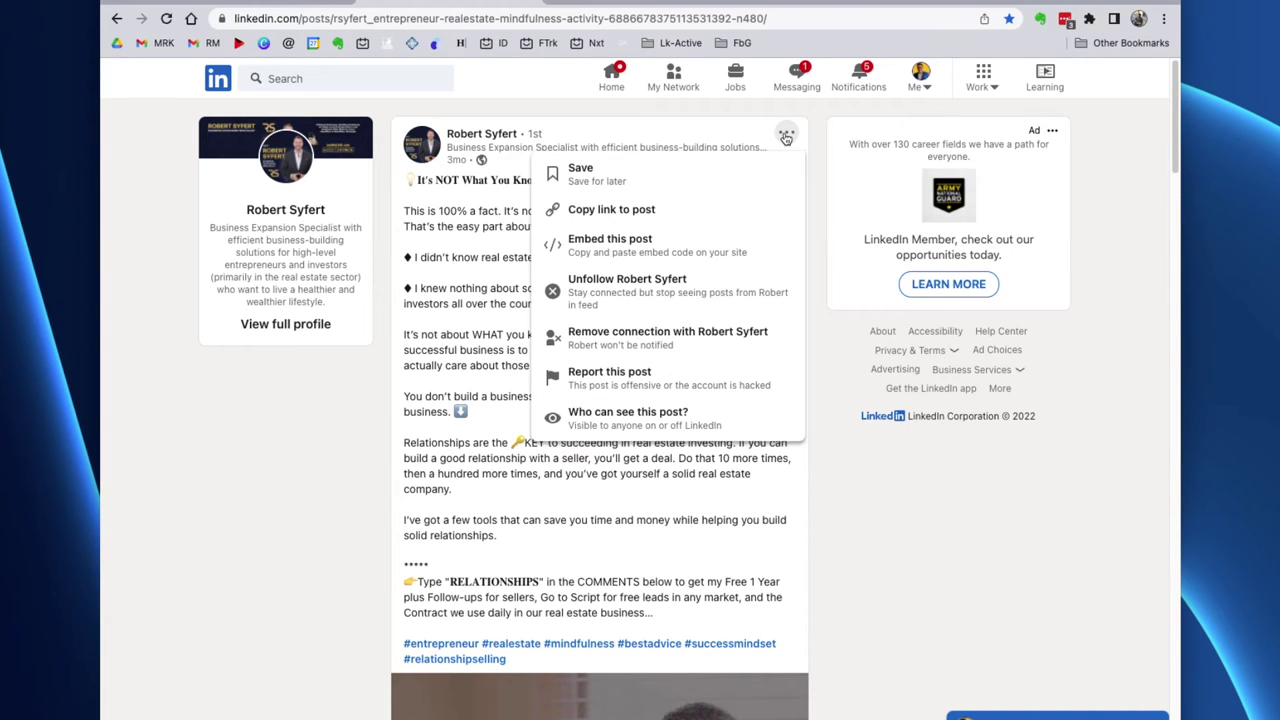
left_click(616, 212)
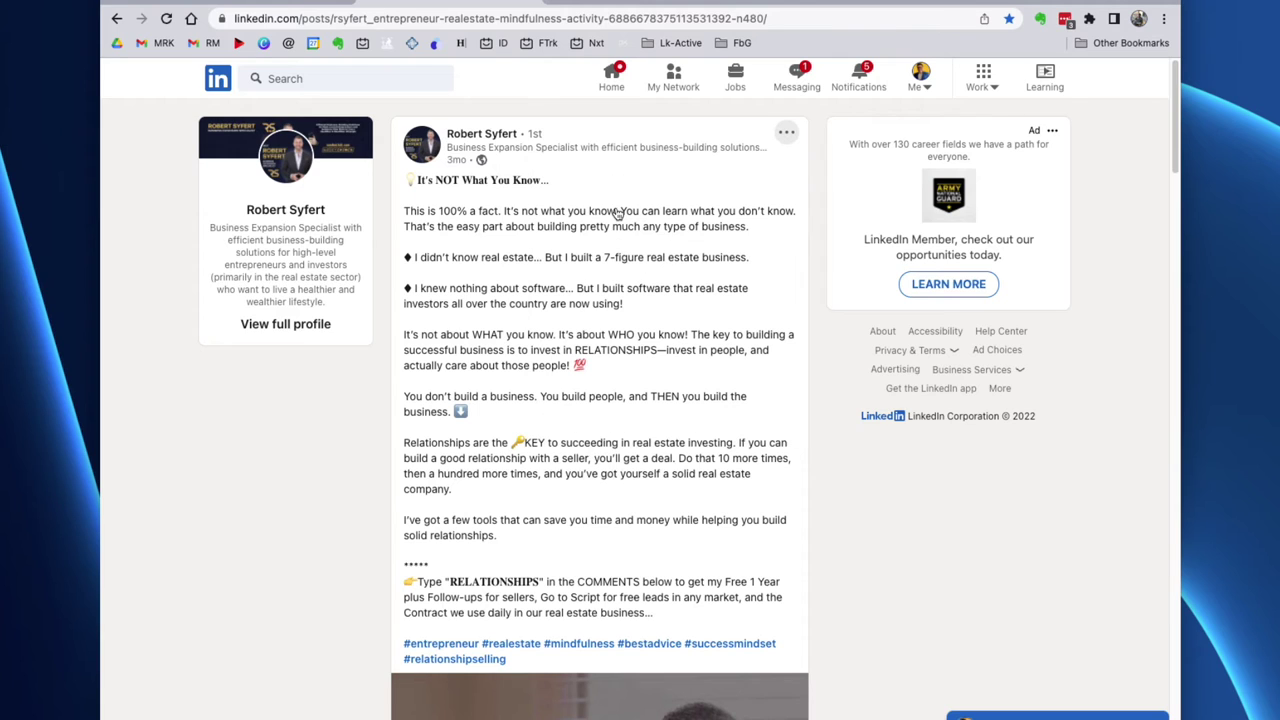
left_click(557, 20)
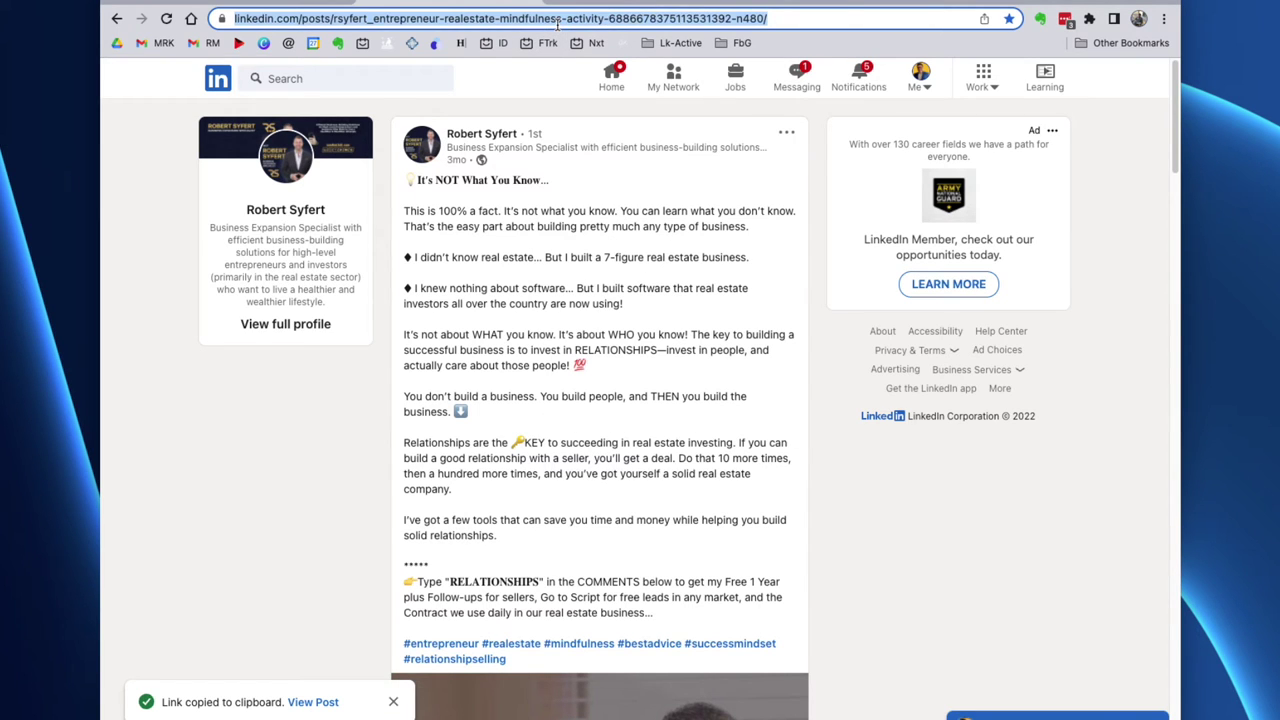
key("ctrl+v")
key("Return")
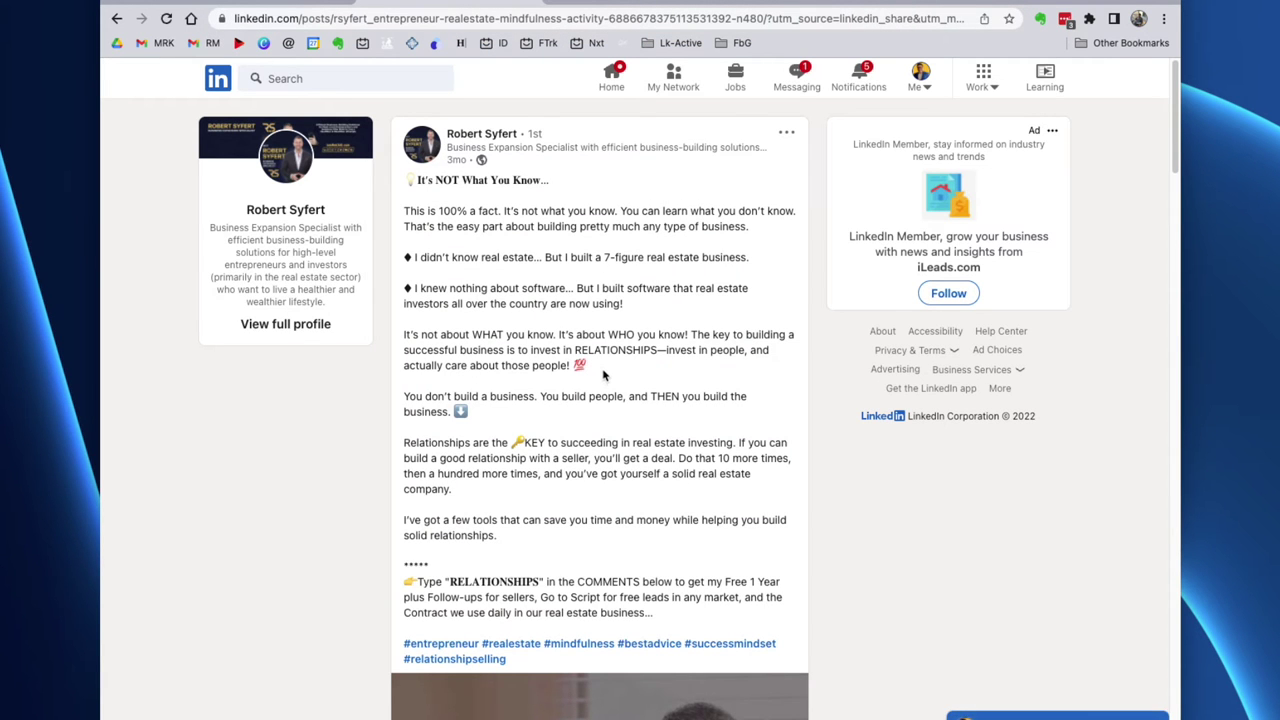
- Look through the post's image, reactions and comment threads, including the replies under each comment
scroll(605, 380, "down", 4)
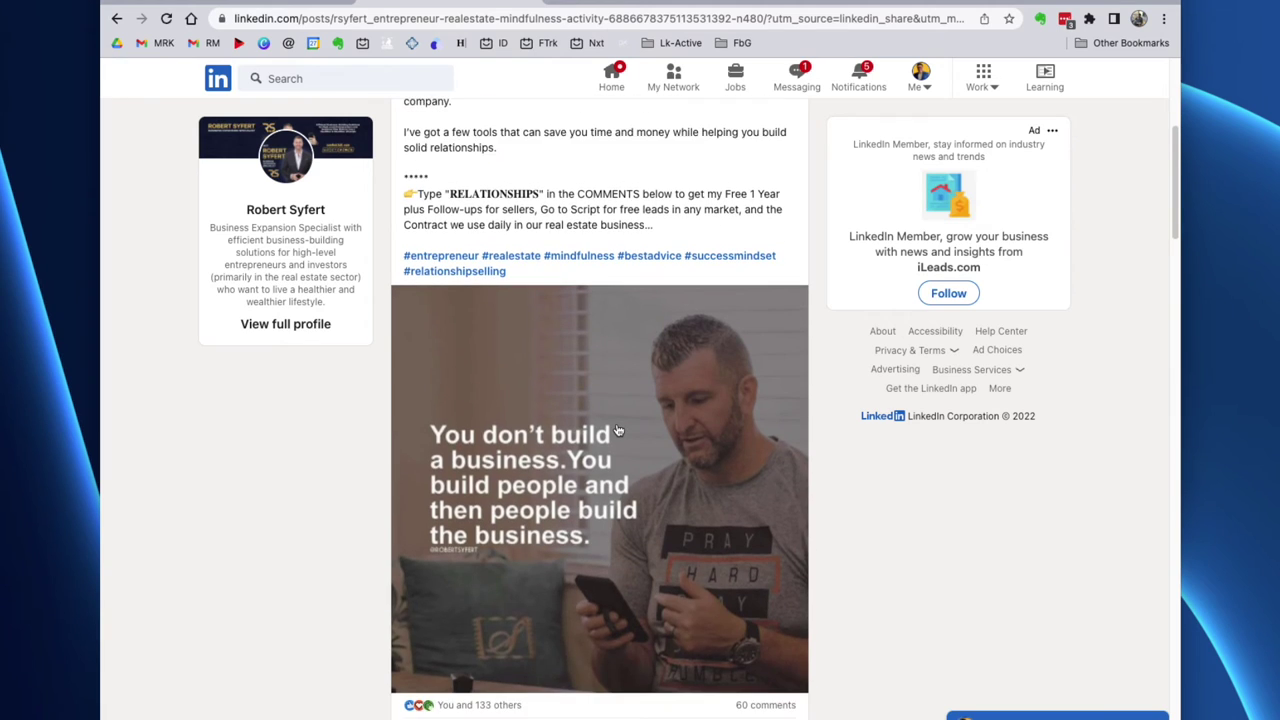
scroll(618, 430, "down", 4)
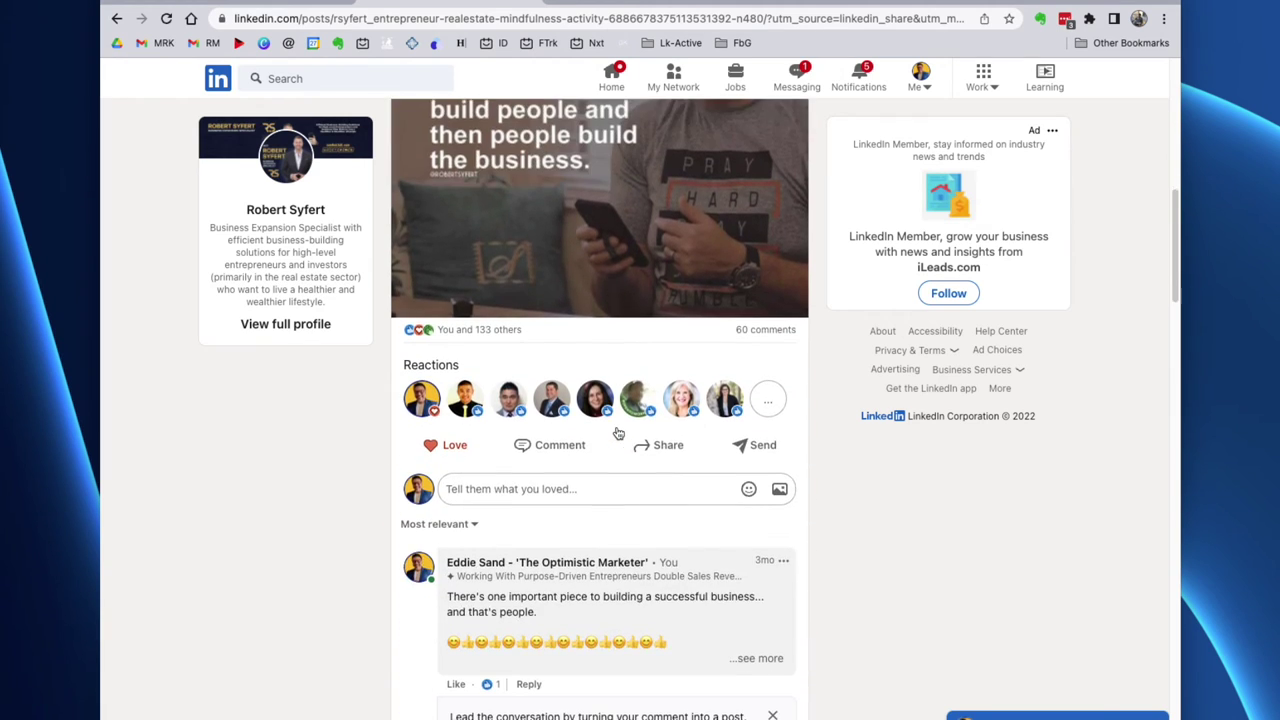
scroll(618, 433, "down", 3)
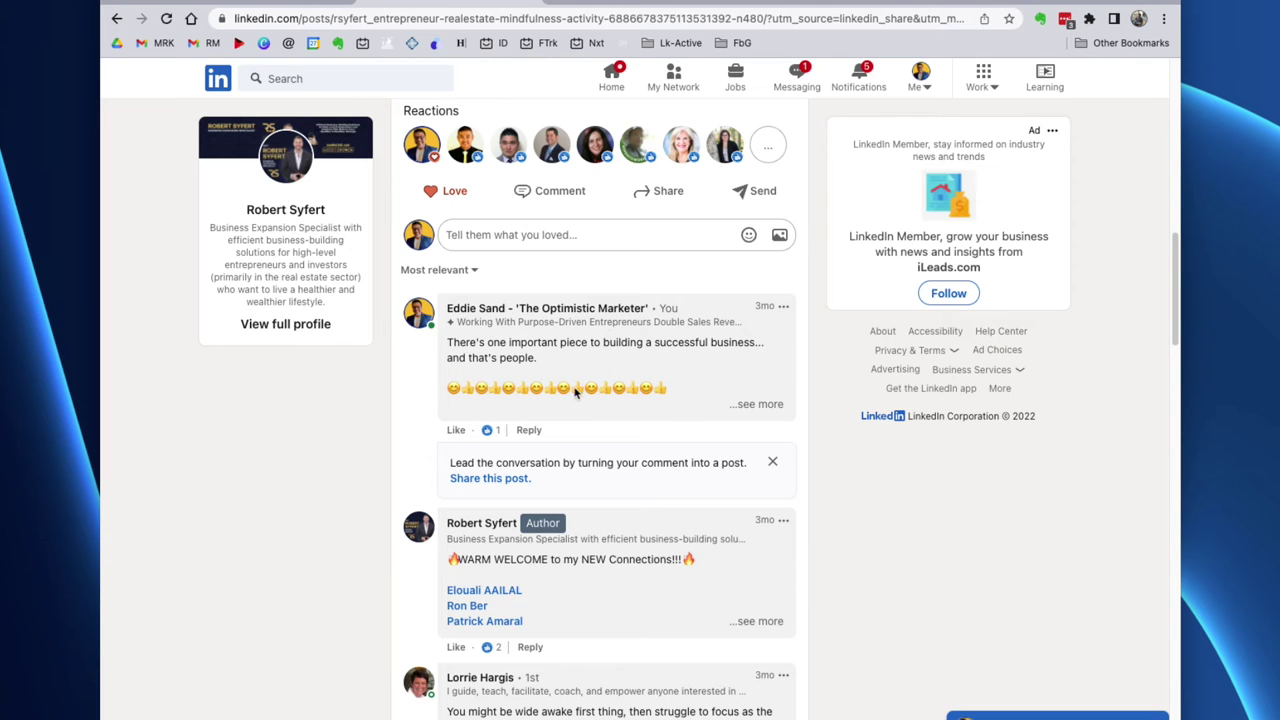
scroll(594, 394, "down", 5)
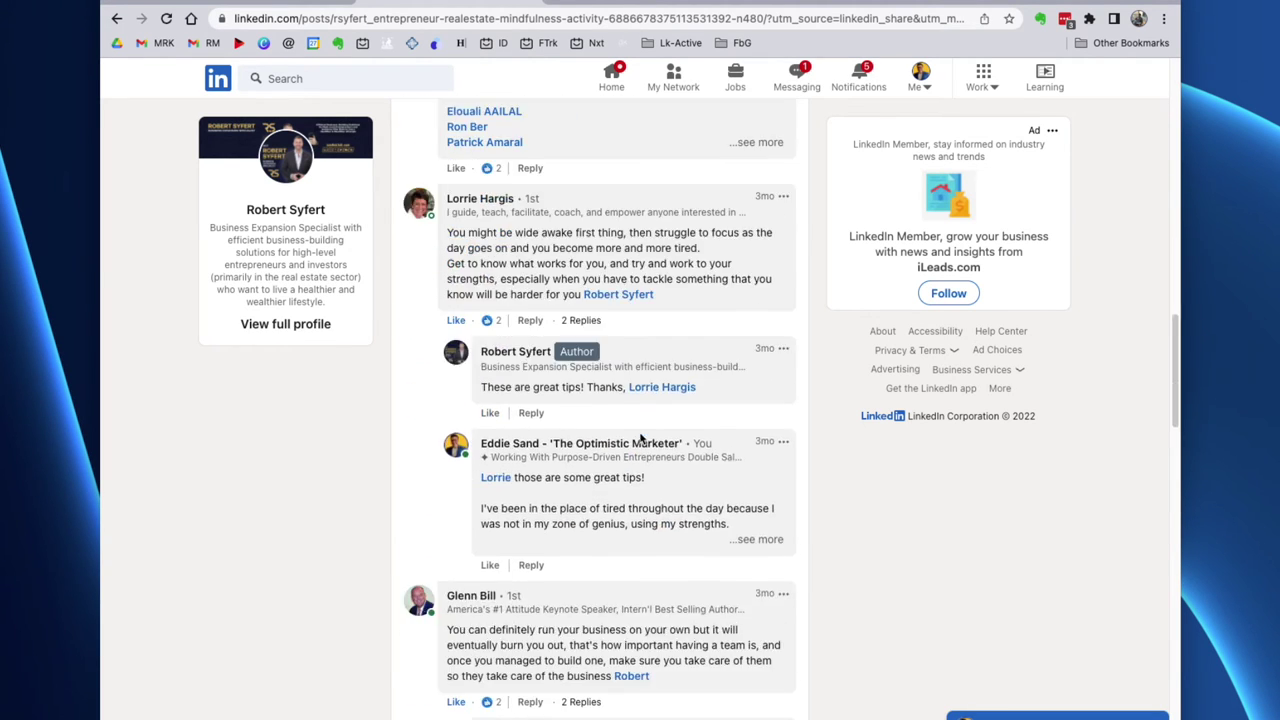
scroll(641, 437, "down", 3)
scroll(605, 330, "up", 1)
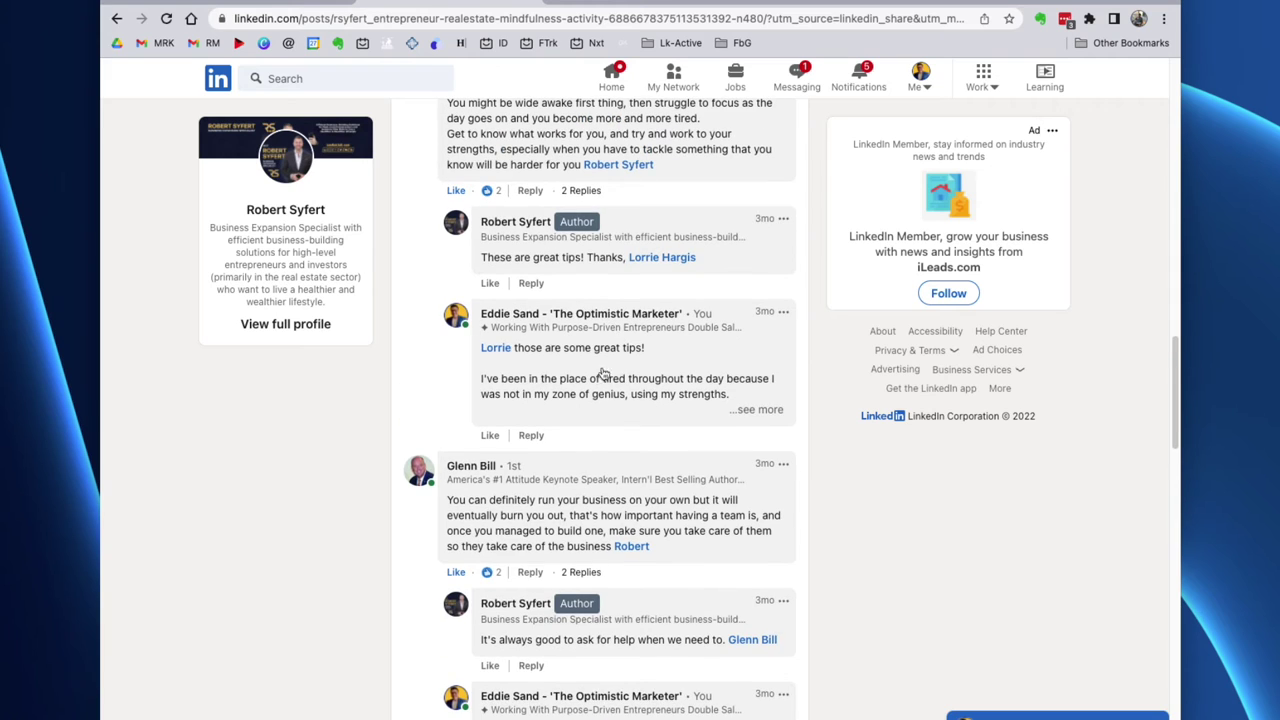
scroll(604, 374, "up", 1)
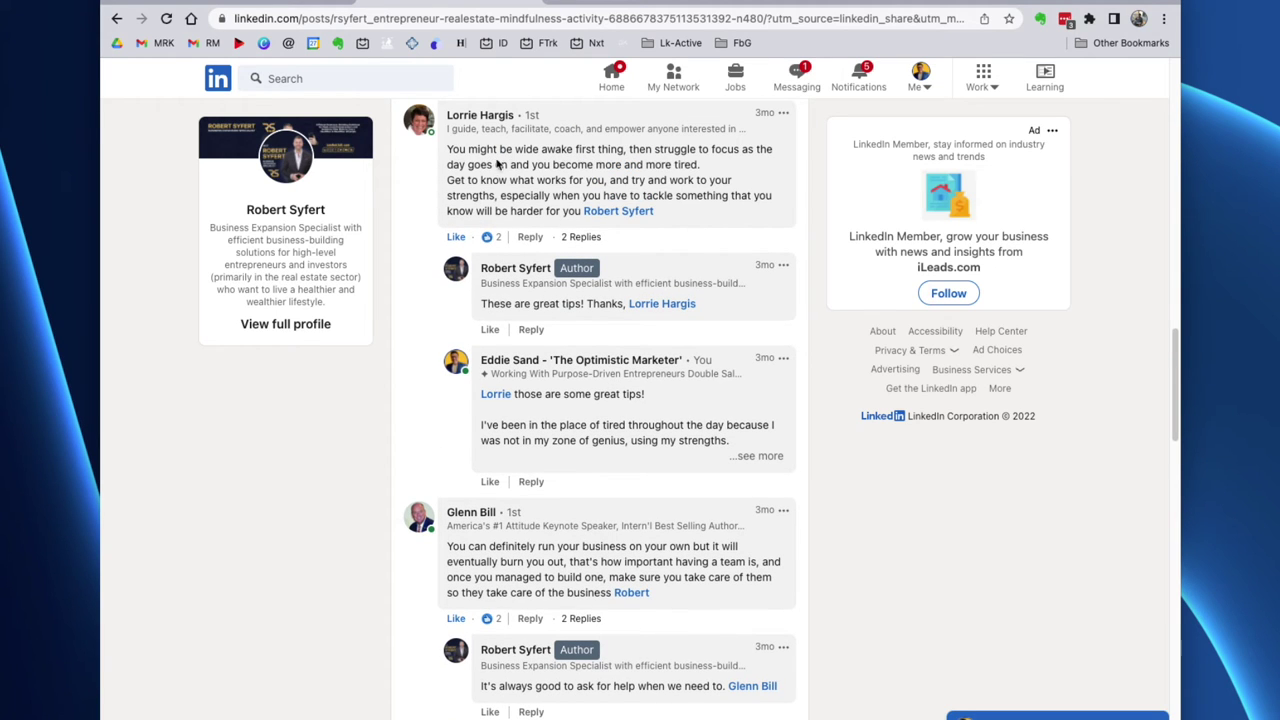
scroll(607, 435, "down", 1)
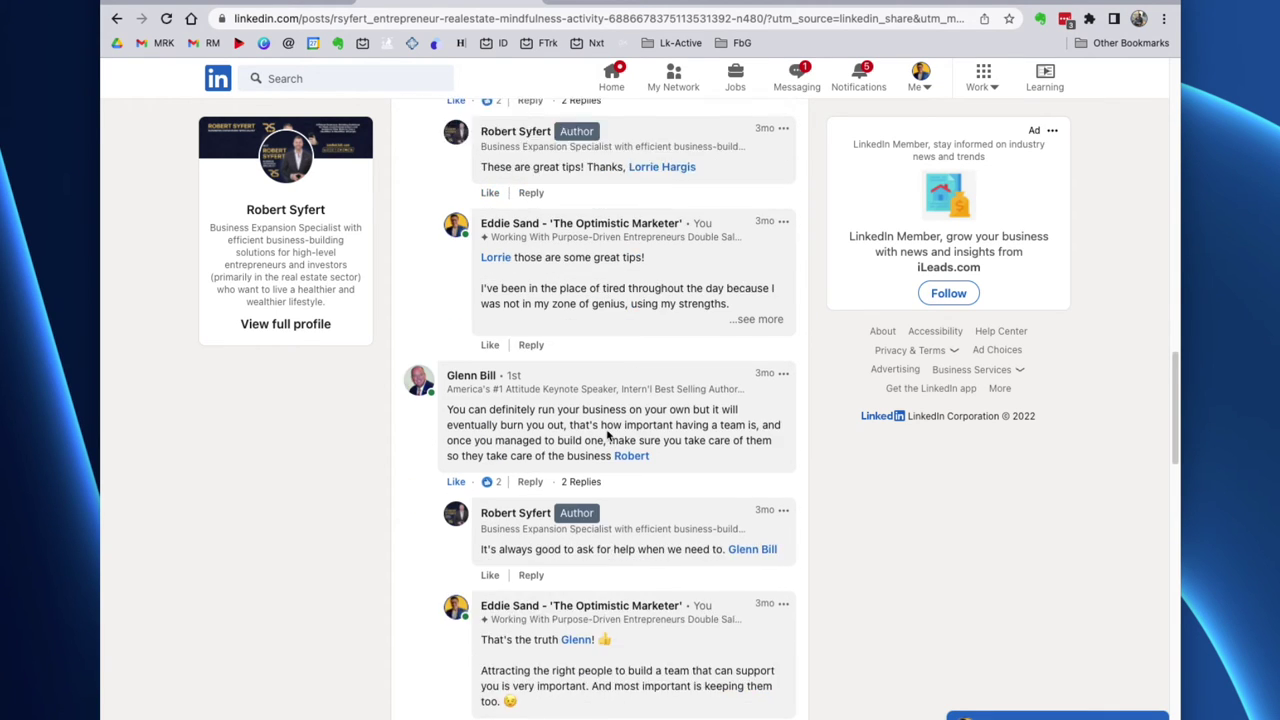
scroll(614, 464, "up", 2)
scroll(614, 460, "up", 7)
scroll(600, 445, "down", 6)
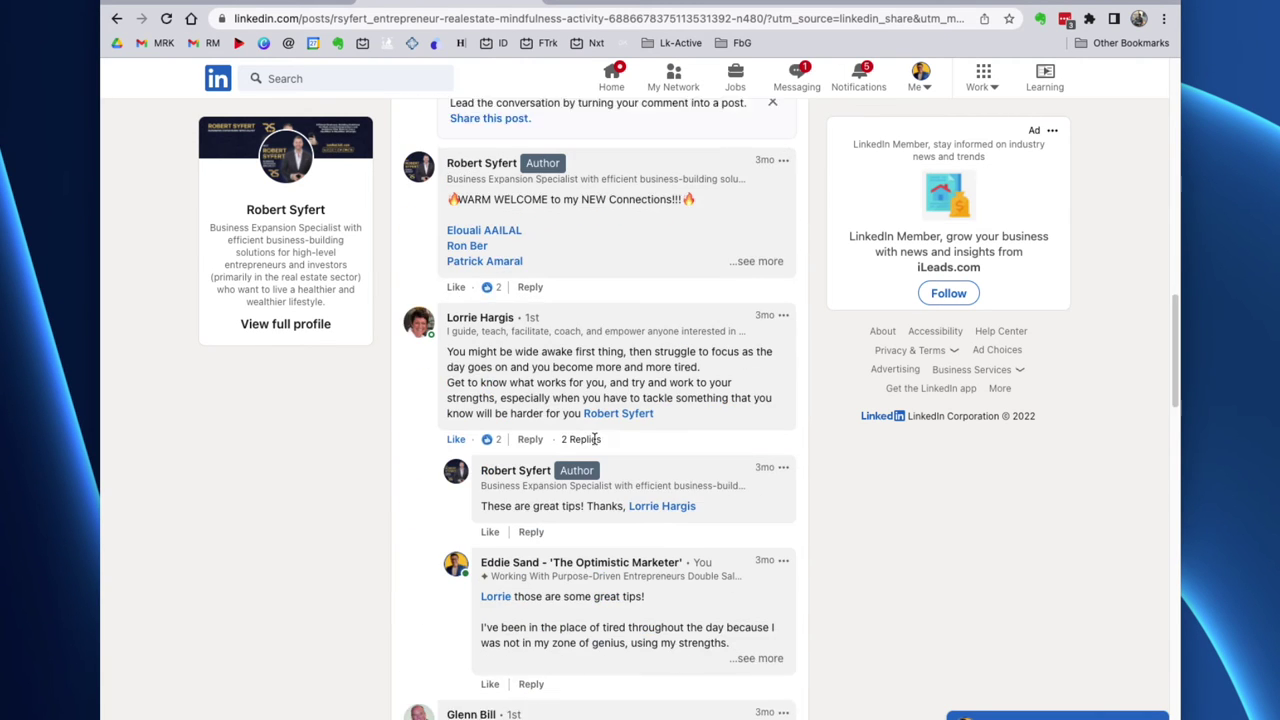
scroll(595, 440, "down", 10)
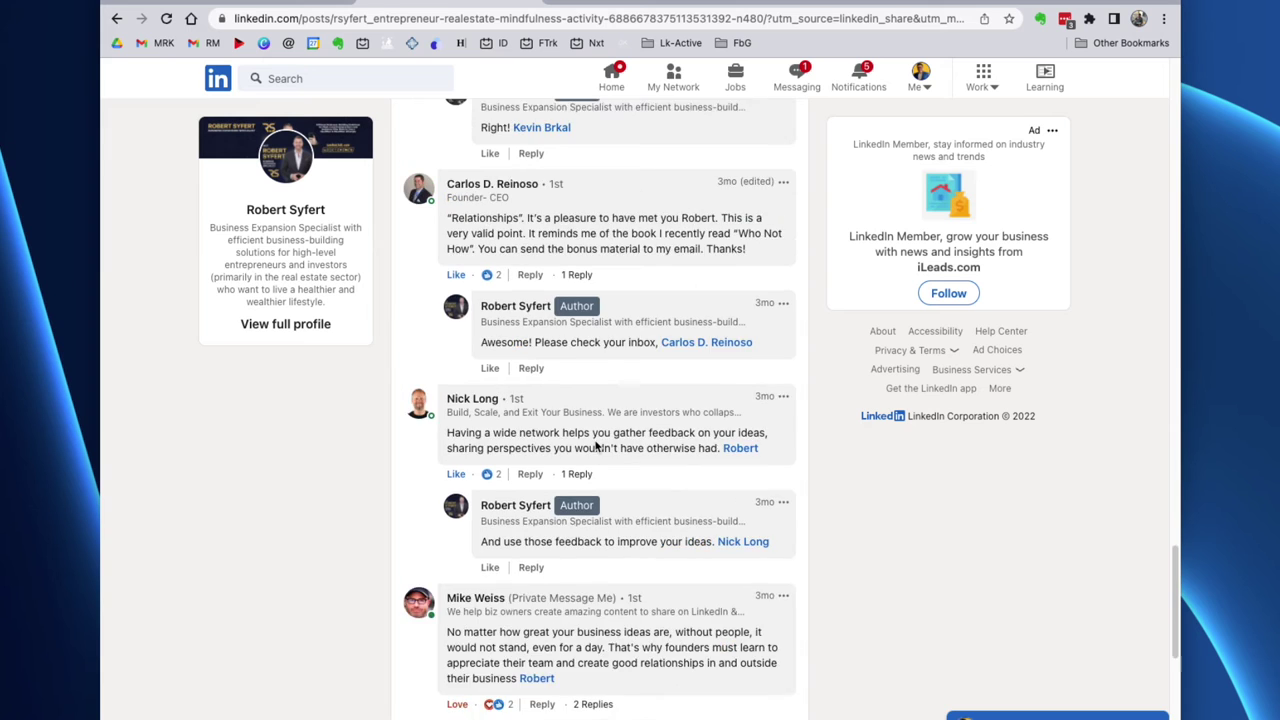
scroll(597, 447, "down", 5)
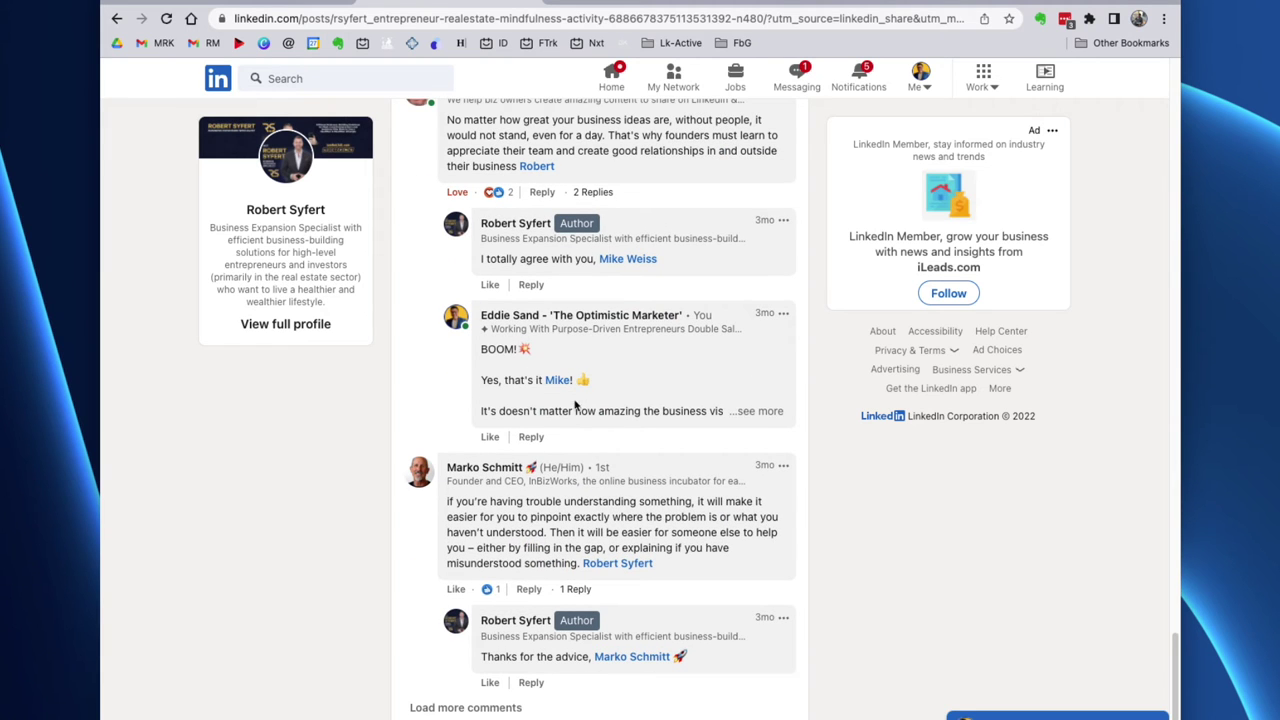
scroll(600, 480, "up", 10)
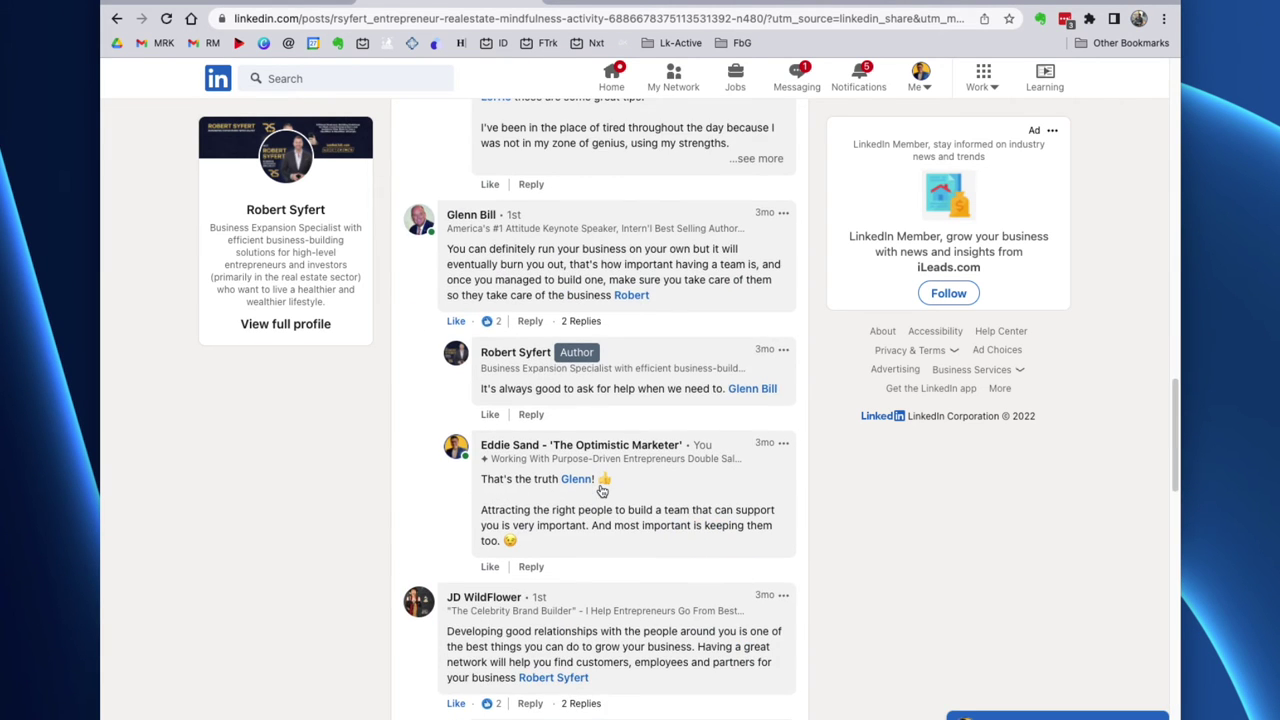
scroll(602, 490, "up", 15)
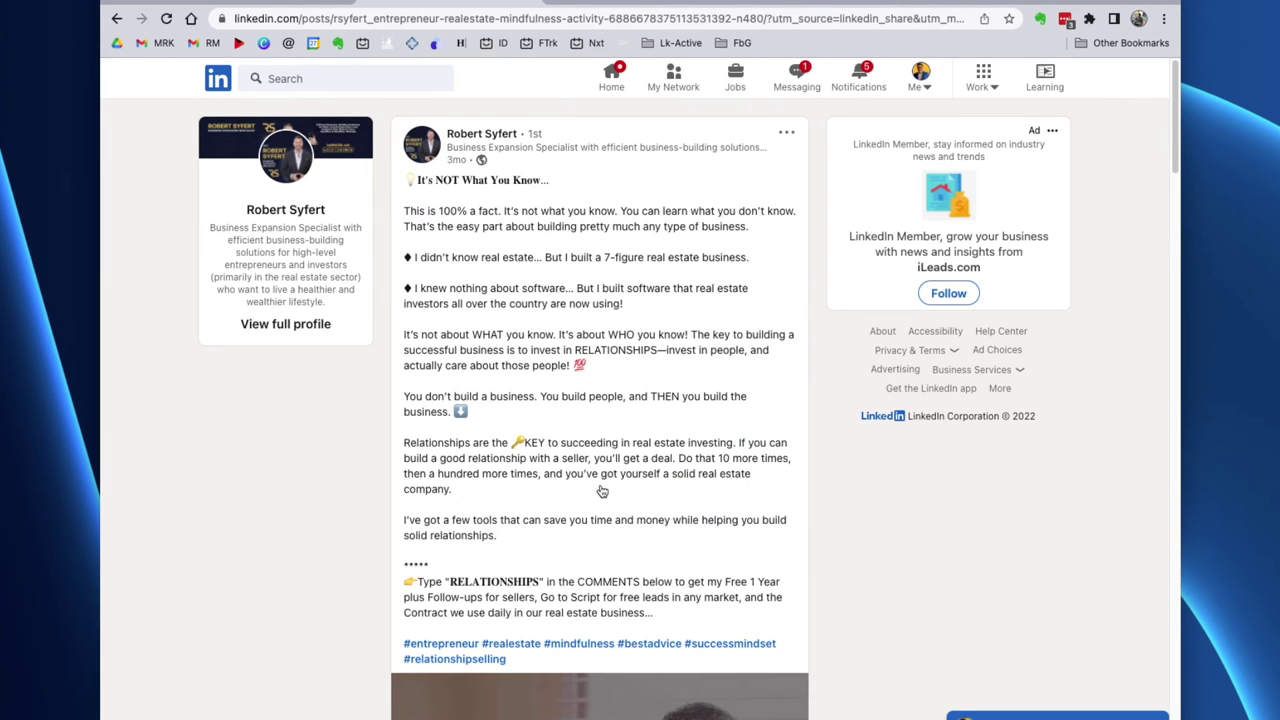
left_click(553, 20)
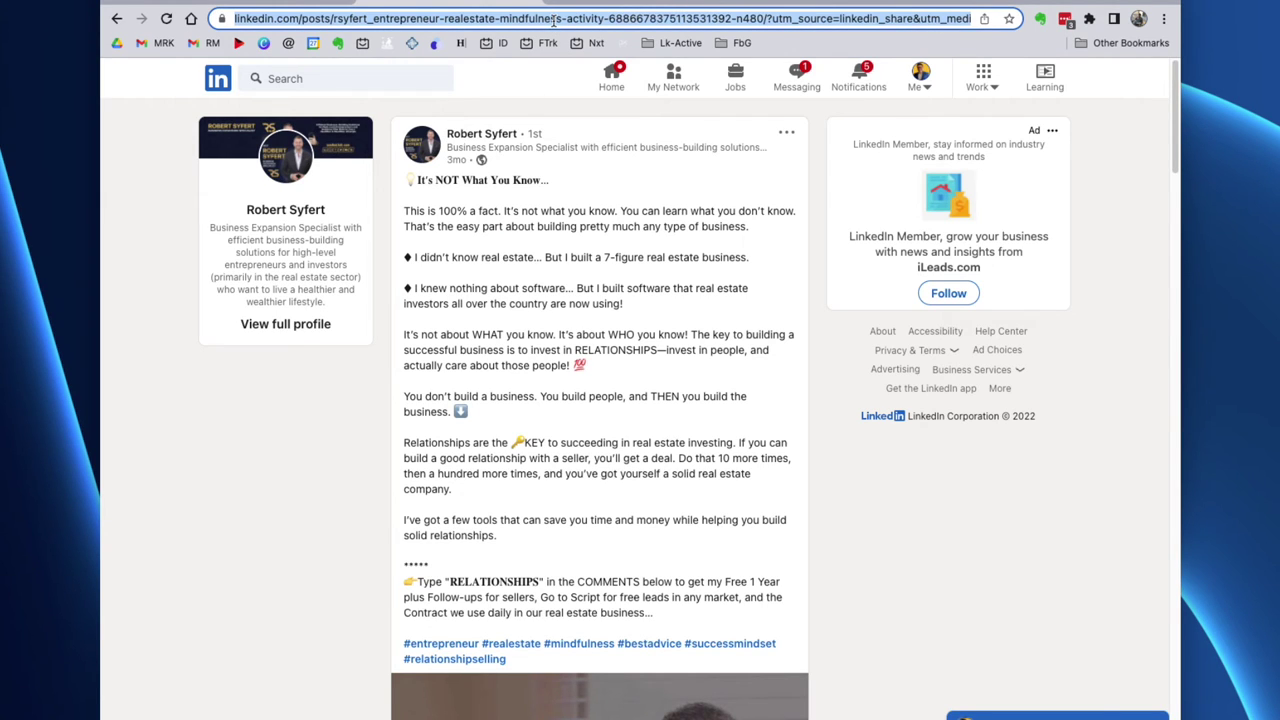
left_click(316, 463)
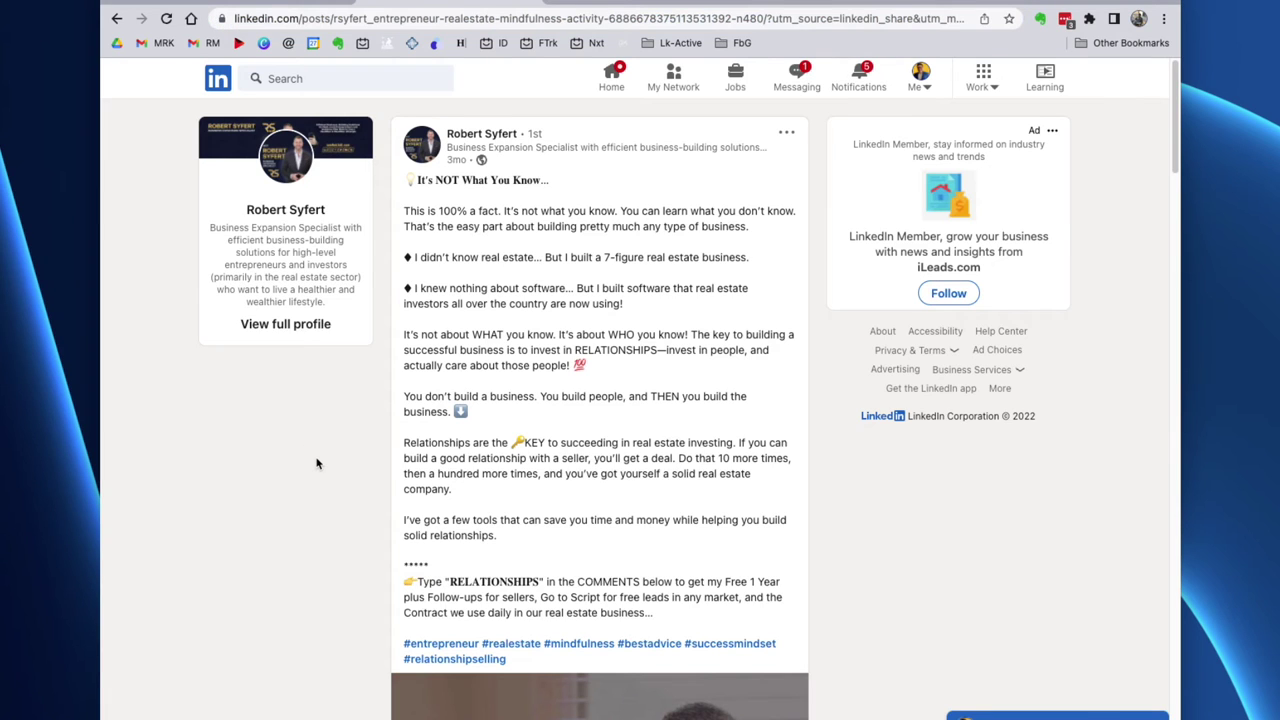